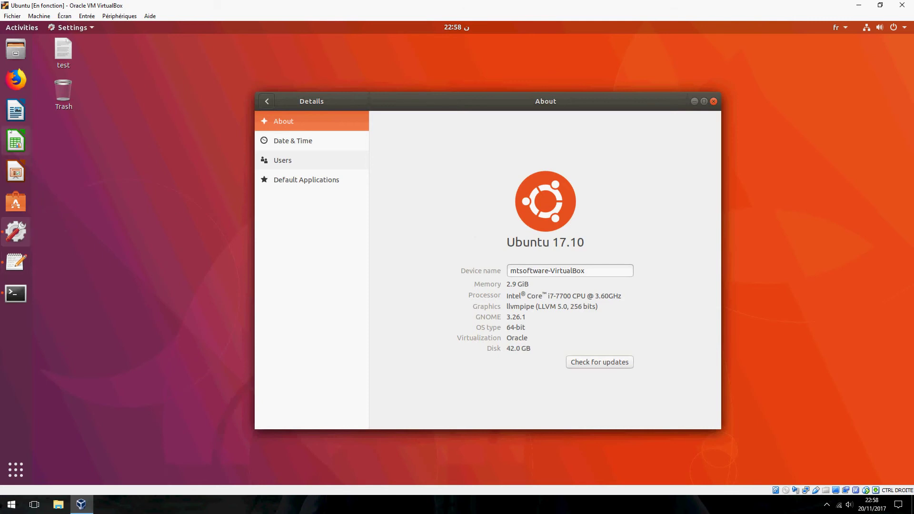
Launch Software Updater from an 'up' search and let it confirm the system is up to date
{"action": "left_click", "coordinate": [16, 470]}
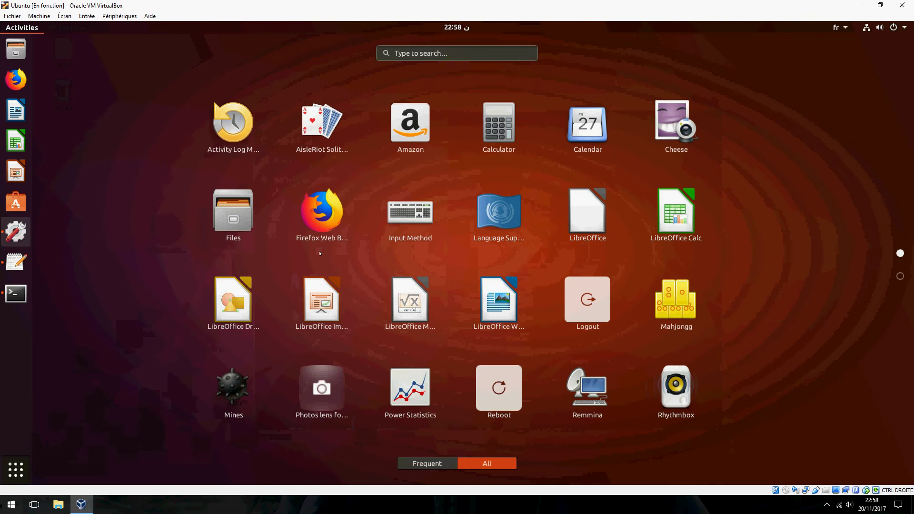
{"action": "type", "text": "up"}
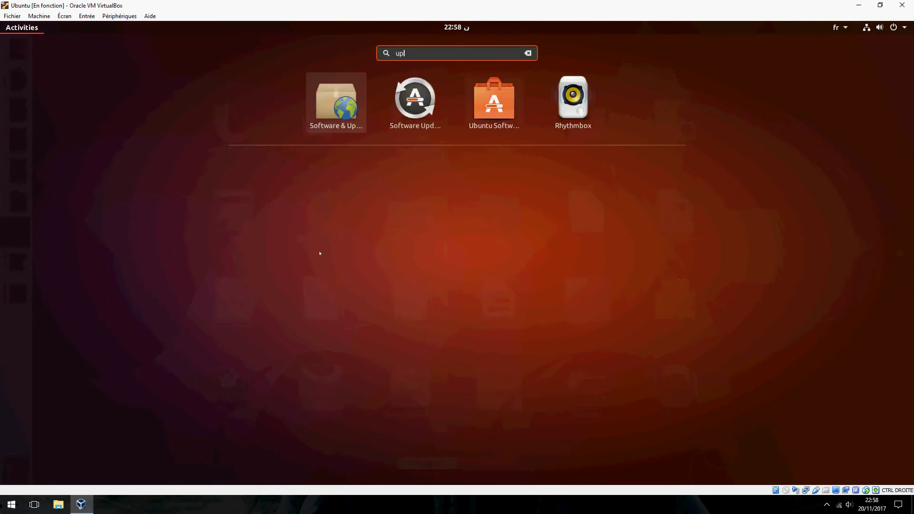
{"action": "left_click", "coordinate": [431, 100]}
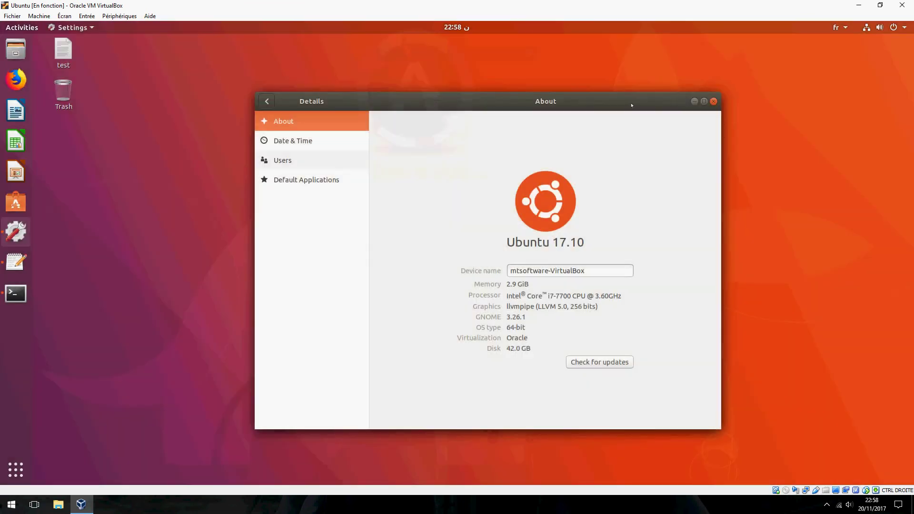
{"action": "left_click", "coordinate": [715, 101]}
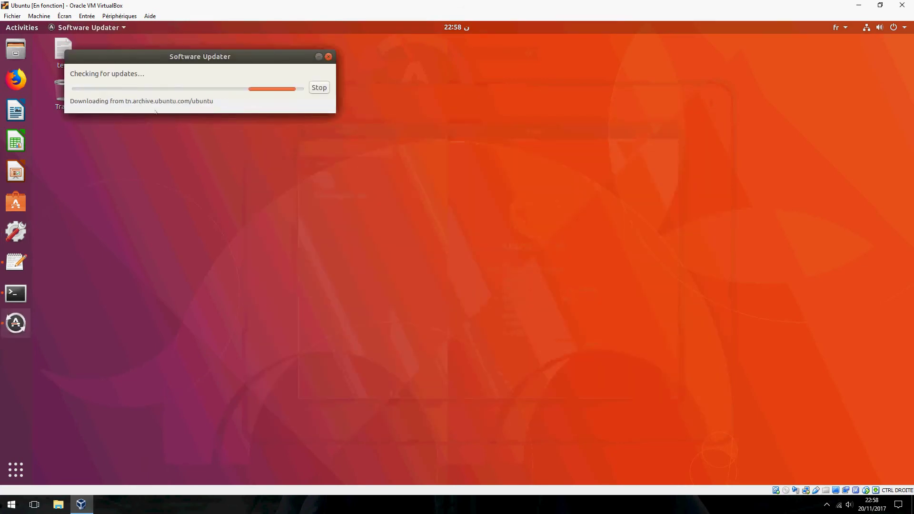
{"action": "left_click_drag", "start_coordinate": [180, 64], "coordinate": [265, 124]}
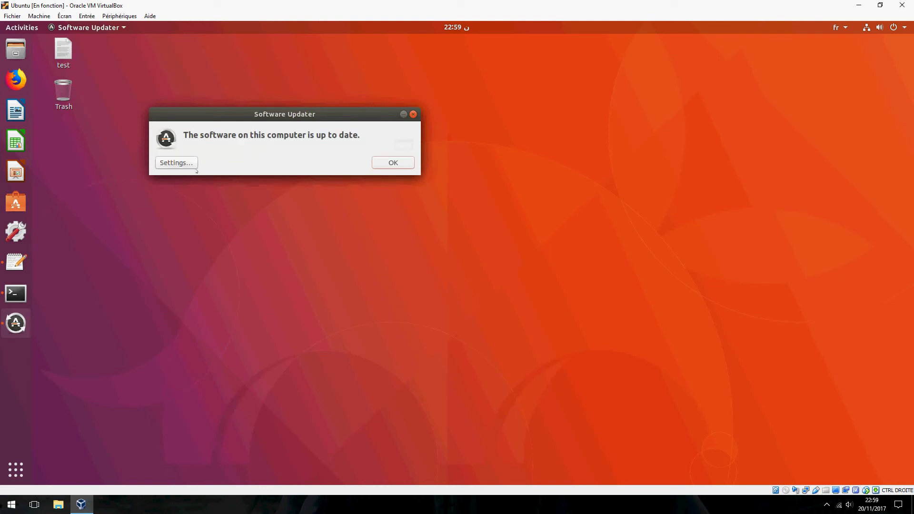
{"action": "left_click", "coordinate": [190, 165]}
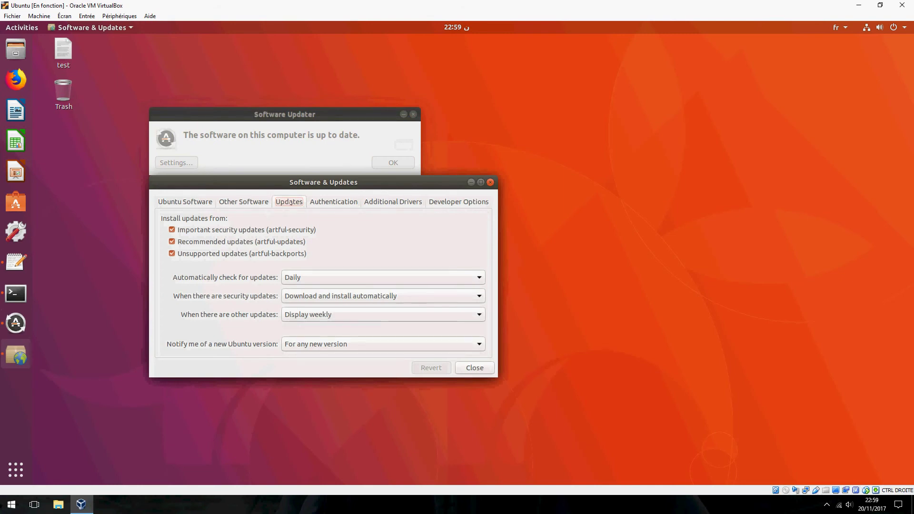
Leave new Ubuntu version notifications at 'For any new version' and close both update windows
{"action": "left_click", "coordinate": [310, 343]}
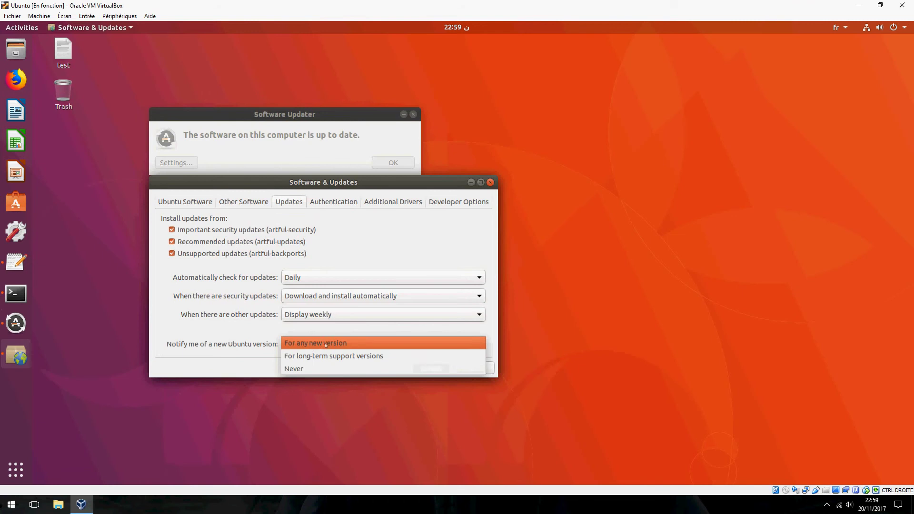
{"action": "left_click", "coordinate": [414, 344]}
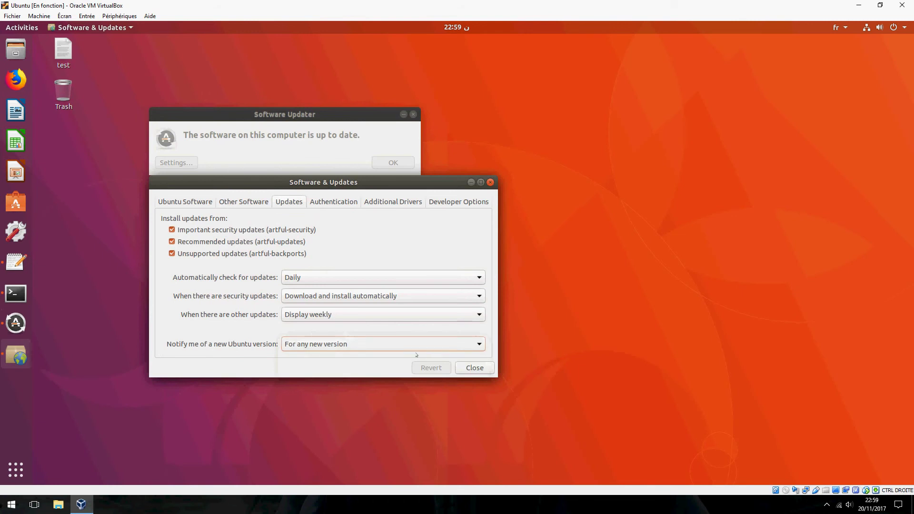
{"action": "left_click", "coordinate": [477, 369]}
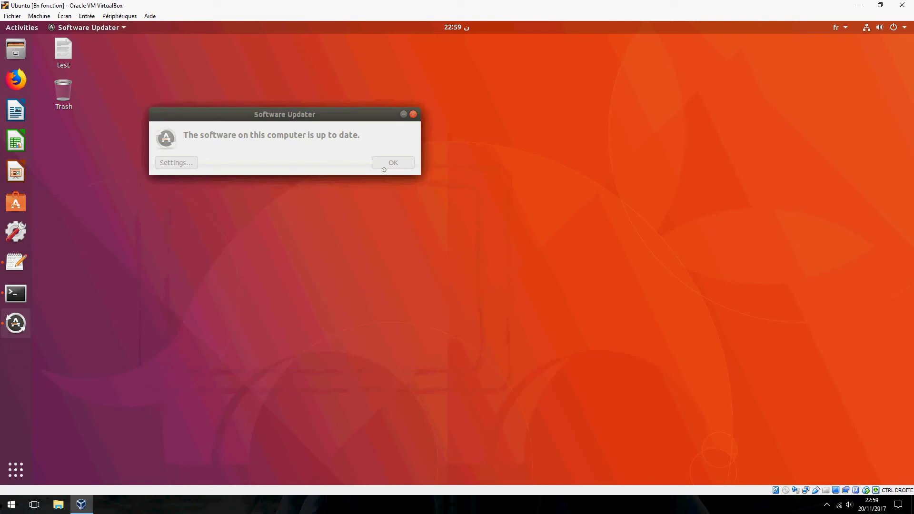
{"action": "left_click", "coordinate": [389, 163]}
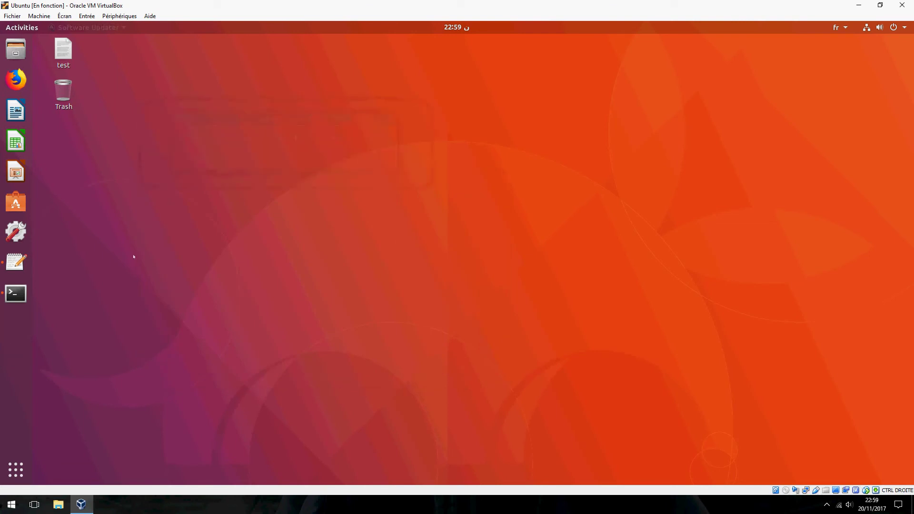
Open a Terminal and leave it at an empty prompt
{"action": "left_click", "coordinate": [16, 293]}
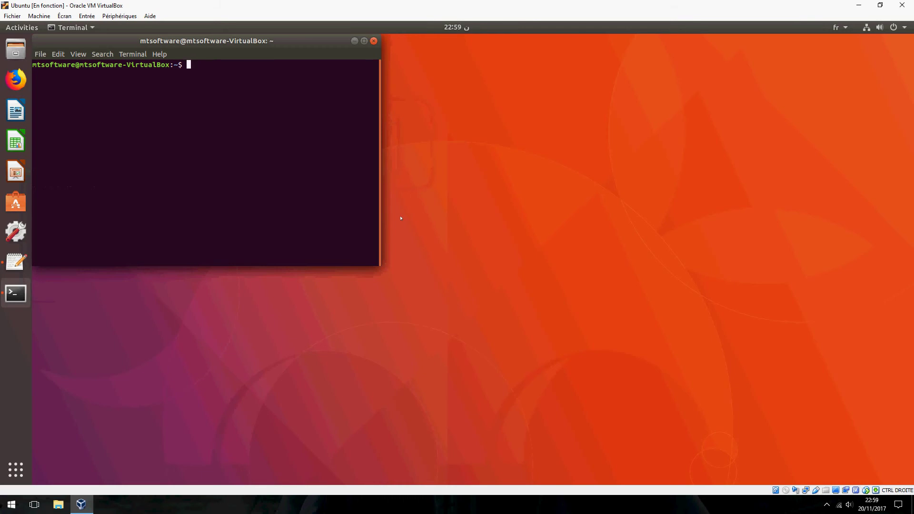
{"action": "type", "text": "clear"}
{"action": "key", "text": "Up"}
{"action": "key", "text": "Down"}
{"action": "key", "text": "BackSpace"}
{"action": "key", "text": "BackSpace"}
{"action": "key", "text": "BackSpace"}
{"action": "key", "text": "BackSpace"}
Copy 'sudo do-release-upgrade -d' from the test note through its right-click menu
{"action": "left_click", "coordinate": [16, 262]}
{"action": "left_click_drag", "start_coordinate": [251, 143], "coordinate": [121, 141]}
{"action": "right_click", "coordinate": [142, 143]}
{"action": "left_click", "coordinate": [172, 182]}
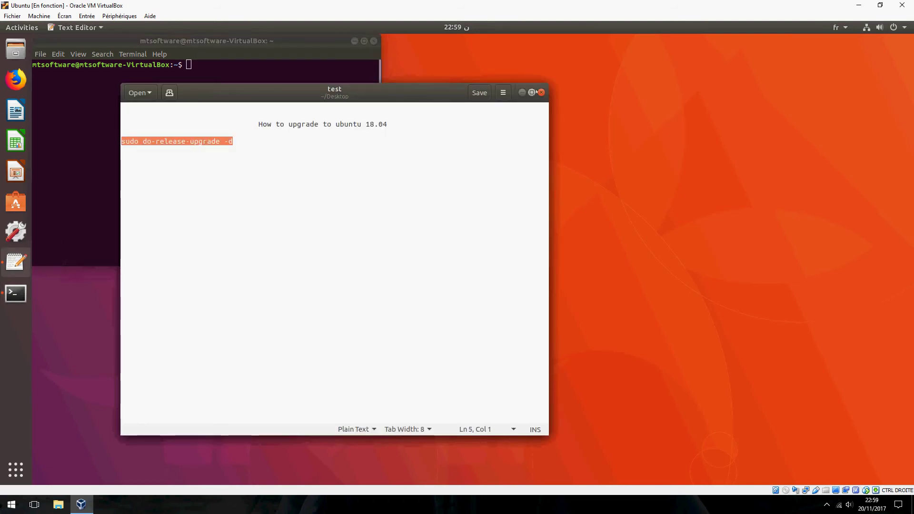
{"action": "left_click", "coordinate": [541, 92]}
{"action": "right_click", "coordinate": [279, 138]}
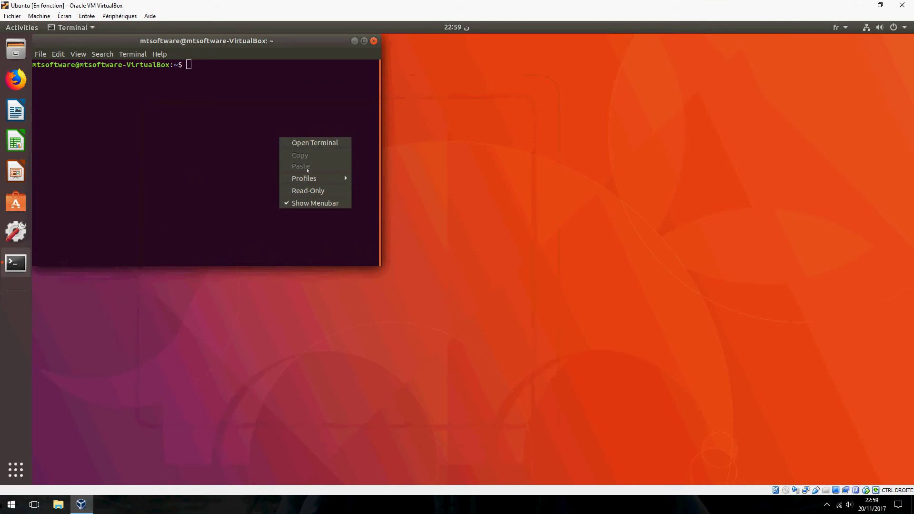
{"action": "right_click", "coordinate": [193, 162]}
{"action": "left_click", "coordinate": [173, 158]}
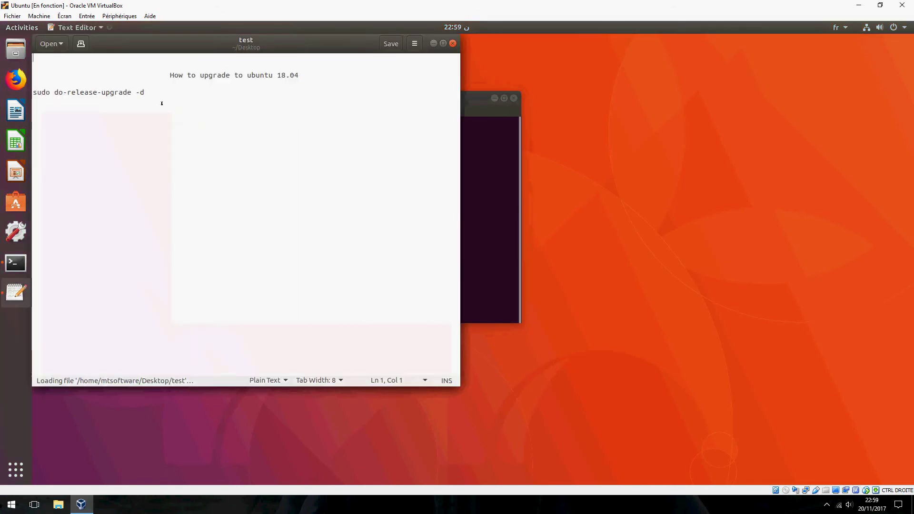
Re-copy the upgrade command from the note with Ctrl+C, ready to paste into Terminal
{"action": "left_click_drag", "start_coordinate": [161, 100], "coordinate": [33, 91]}
{"action": "key", "text": "ctrl+c"}
{"action": "left_click", "coordinate": [491, 191]}
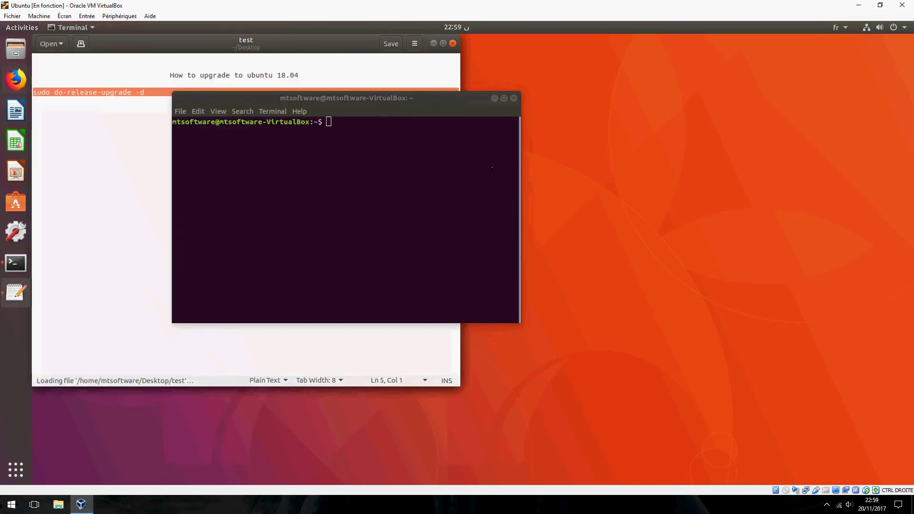
{"action": "right_click", "coordinate": [389, 165]}
Paste and run 'sudo do-release-upgrade -d', supplying the sudo password
{"action": "left_click", "coordinate": [405, 193]}
{"action": "key", "text": "Return"}
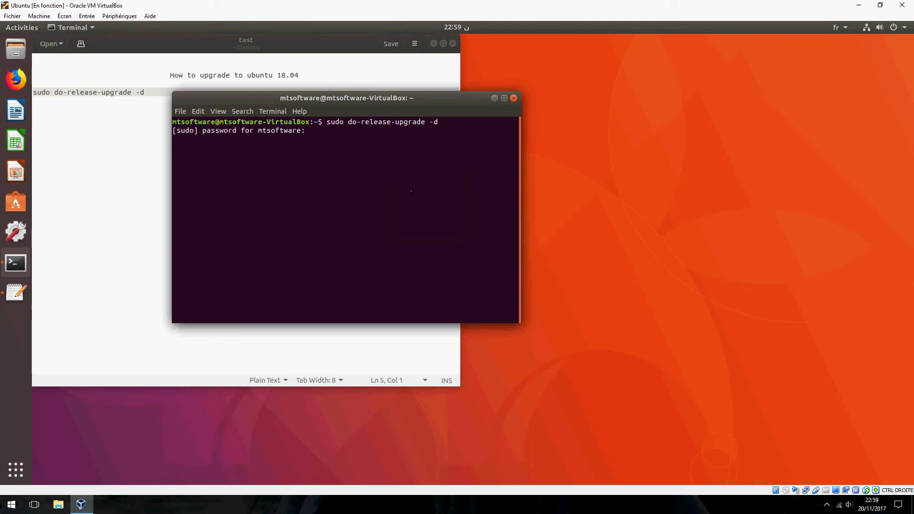
{"action": "key", "text": "Return"}
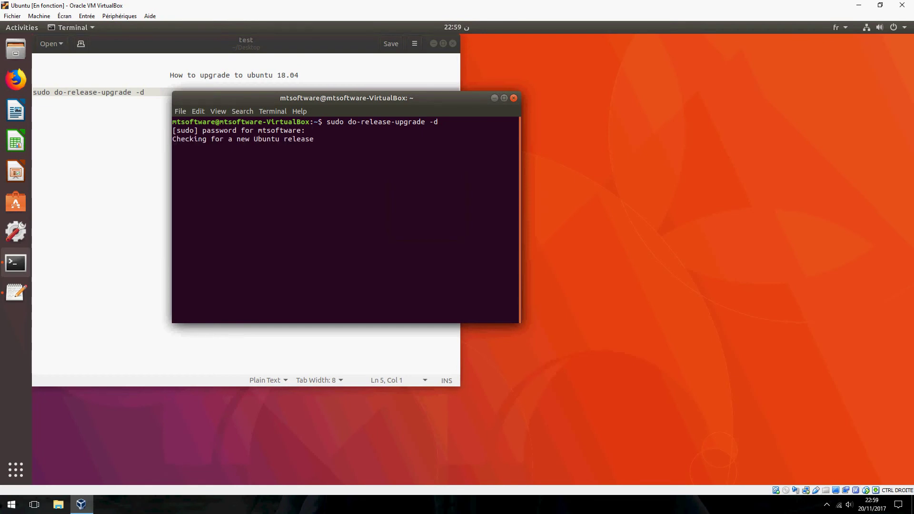
Follow the upgrade output until it asks to upgrade 503 packages with a 309 M download
{"action": "left_click_drag", "start_coordinate": [190, 139], "coordinate": [515, 138]}
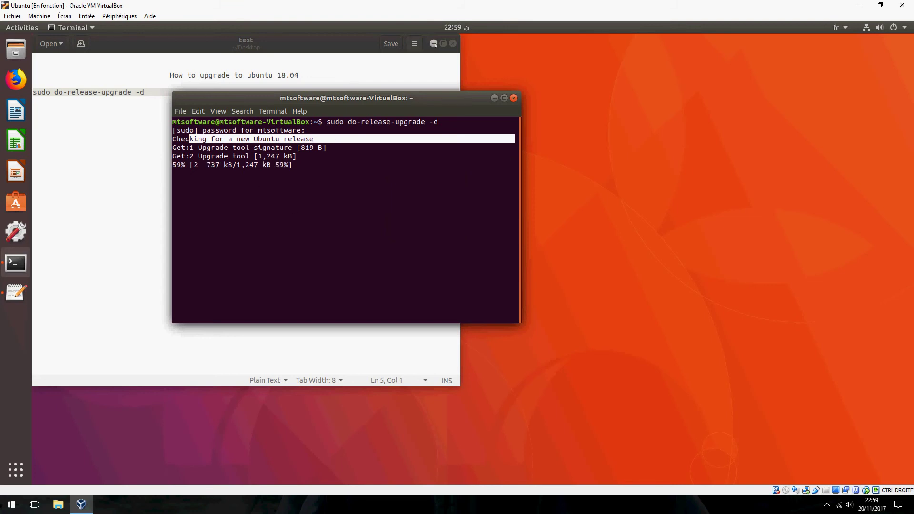
{"action": "left_click", "coordinate": [356, 90]}
{"action": "left_click", "coordinate": [429, 46]}
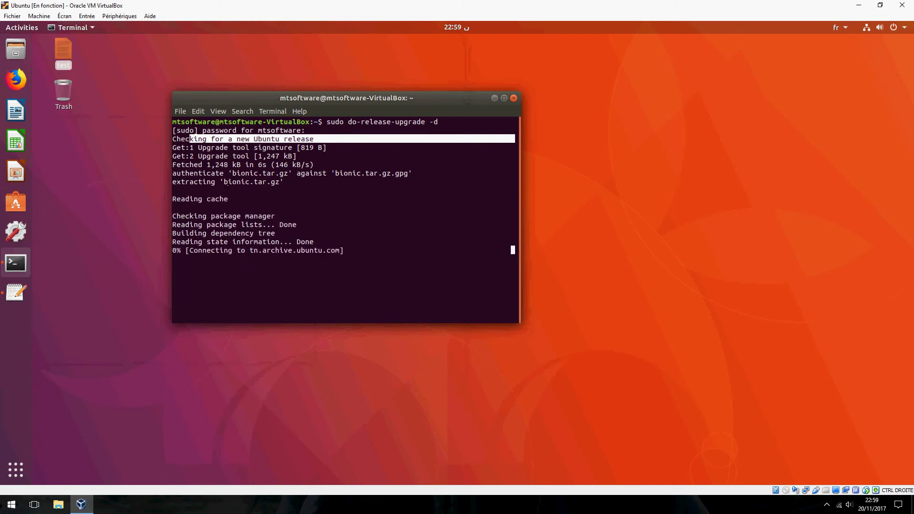
{"action": "left_click_drag", "start_coordinate": [232, 173], "coordinate": [290, 182]}
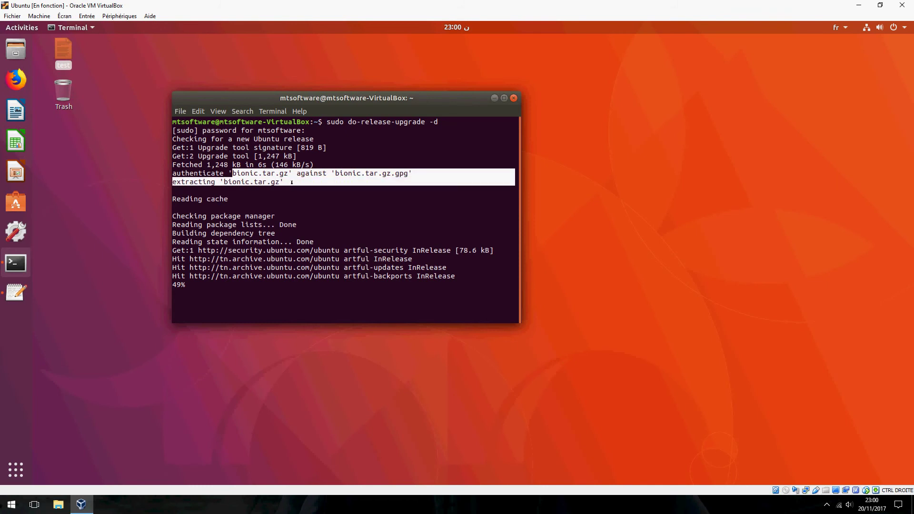
{"action": "left_click", "coordinate": [323, 194]}
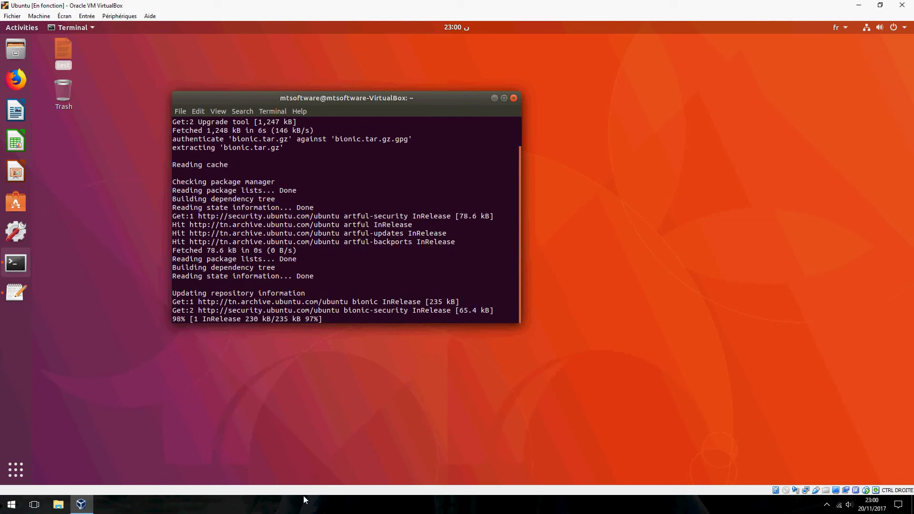
{"action": "left_click", "coordinate": [326, 510]}
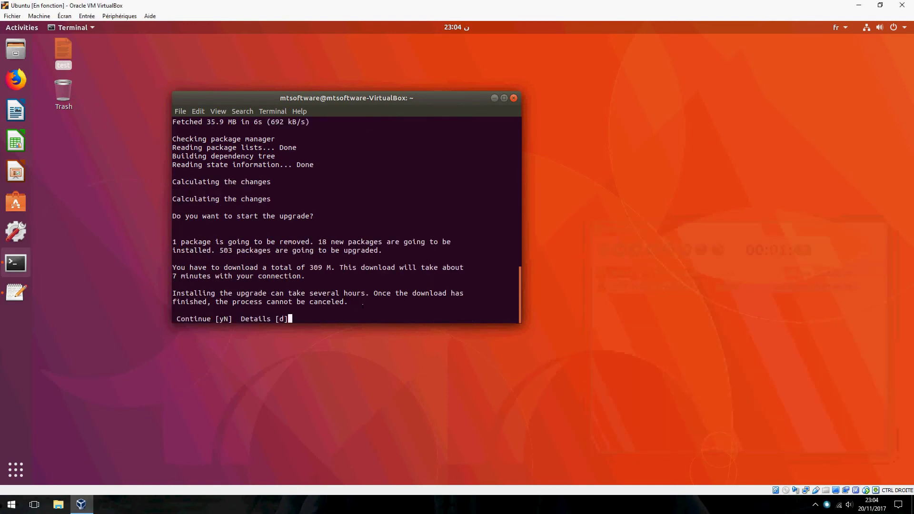
Answer y to start the upgrade so packages download and install
{"action": "type", "text": "y"}
{"action": "key", "text": "Return"}
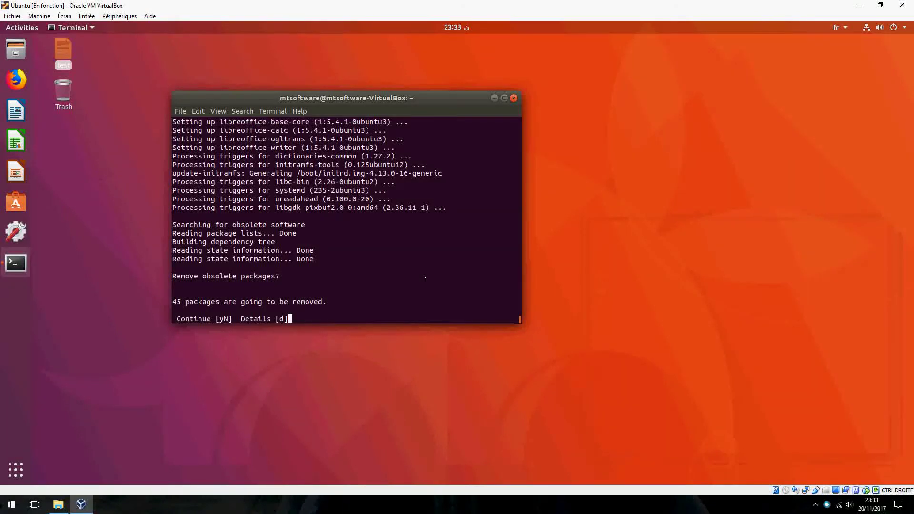
Answer y to remove the 45 obsolete packages, then y again to restart
{"action": "type", "text": "y"}
{"action": "key", "text": "Return"}
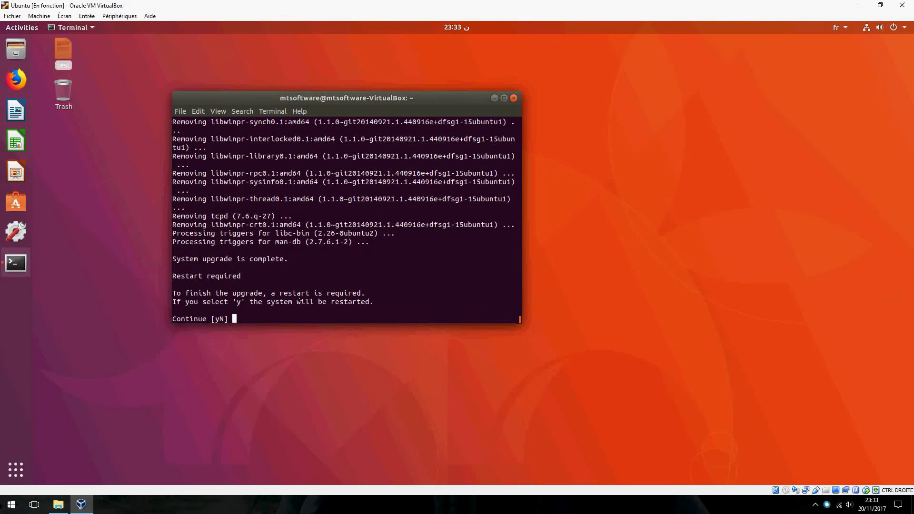
{"action": "type", "text": "y"}
{"action": "key", "text": "Return"}
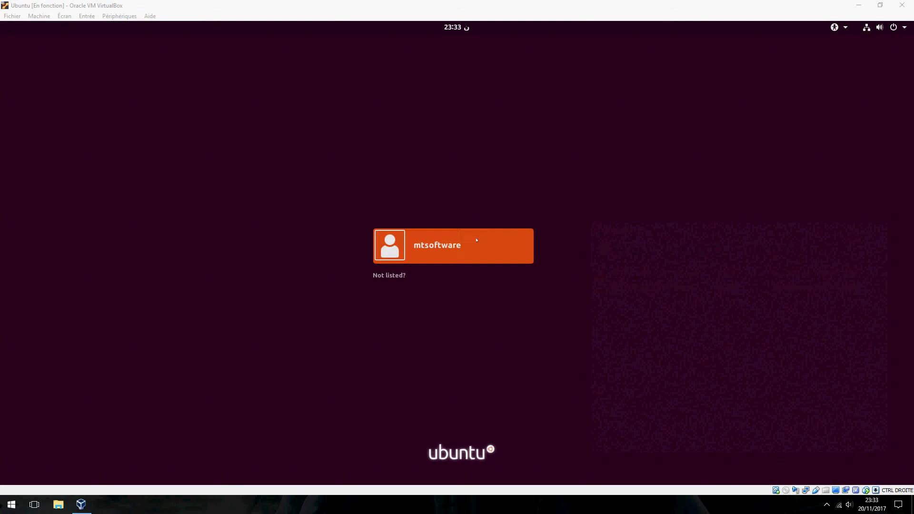
Choose the user account at the login screen and enter the password to reach the desktop
{"action": "left_click", "coordinate": [467, 251]}
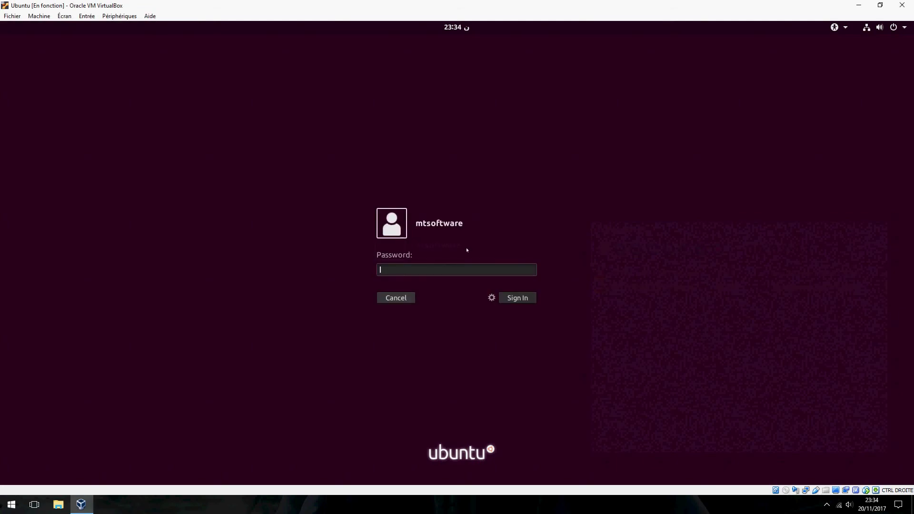
{"action": "type", "text": "••••"}
{"action": "key", "text": "Return"}
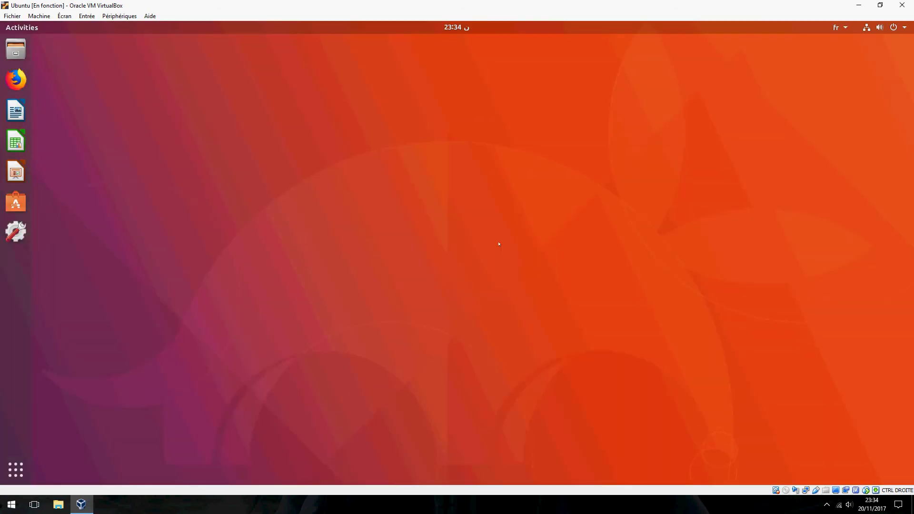
Check Settings > Details > About, which shows Ubuntu Bionic Beaver (development branch)
{"action": "left_click", "coordinate": [16, 470]}
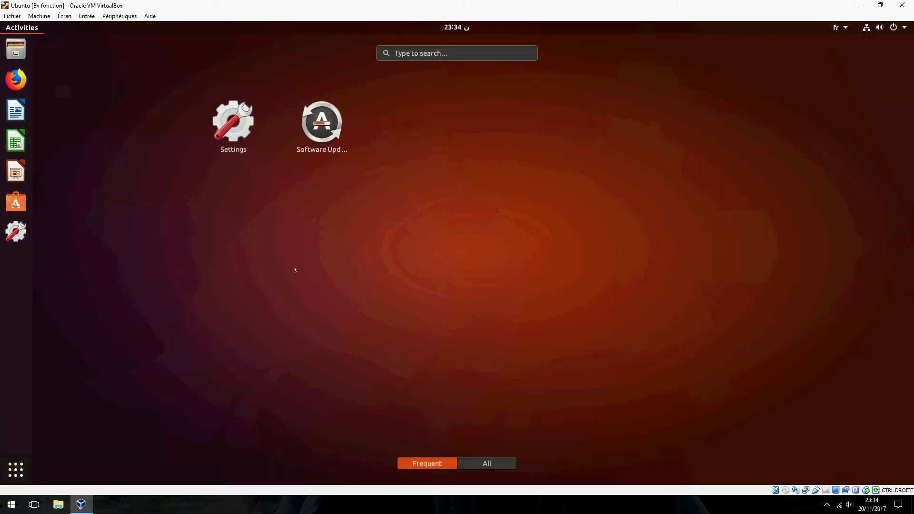
{"action": "left_click", "coordinate": [233, 125]}
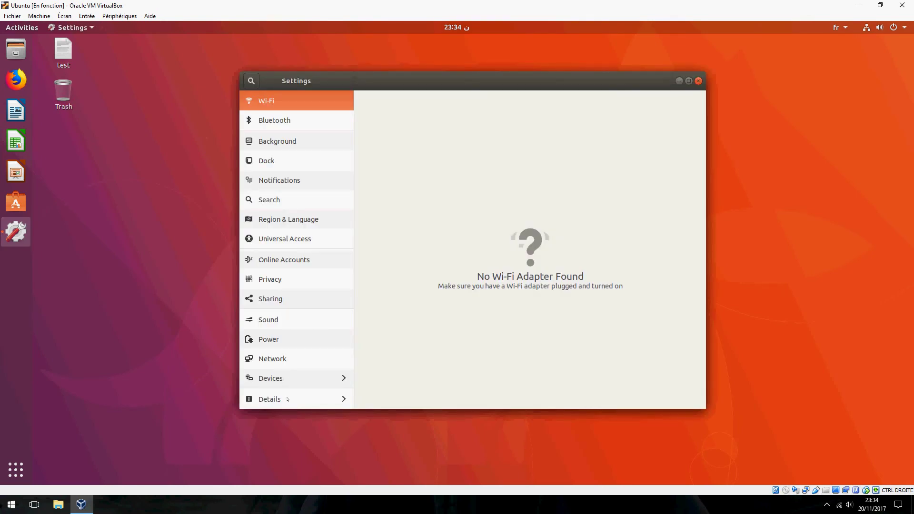
{"action": "left_click", "coordinate": [288, 400]}
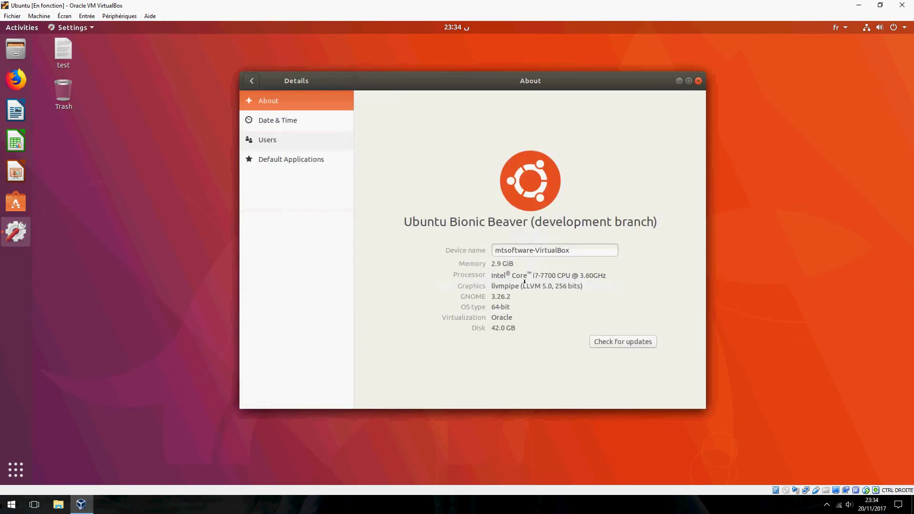
{"action": "left_click_drag", "start_coordinate": [412, 226], "coordinate": [657, 227]}
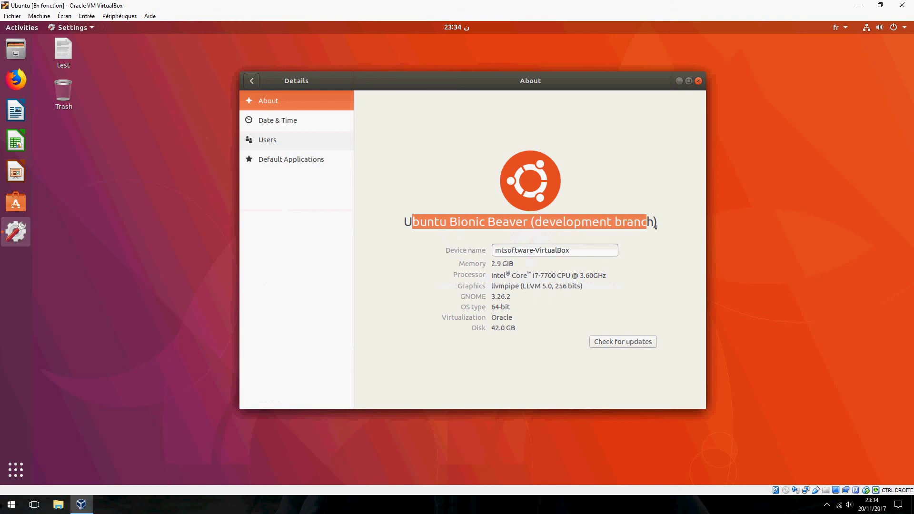
{"action": "left_click", "coordinate": [614, 224]}
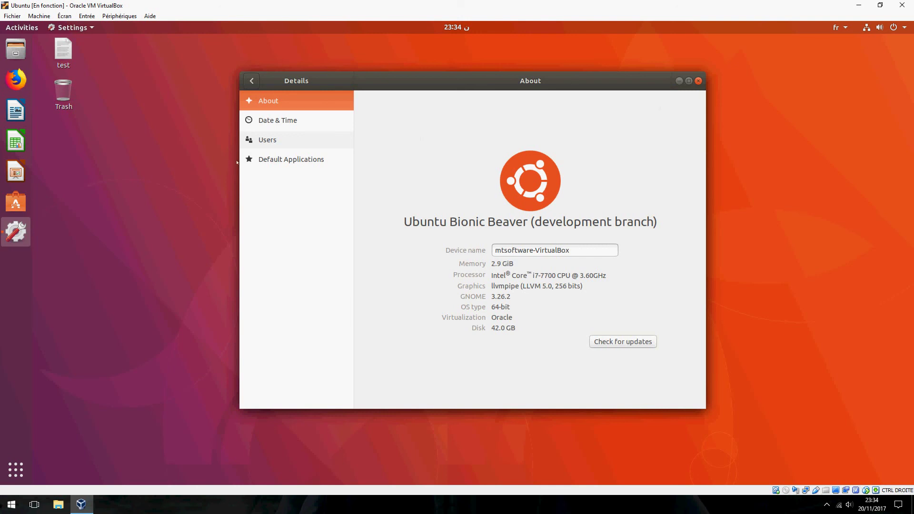
{"action": "left_click", "coordinate": [67, 56]}
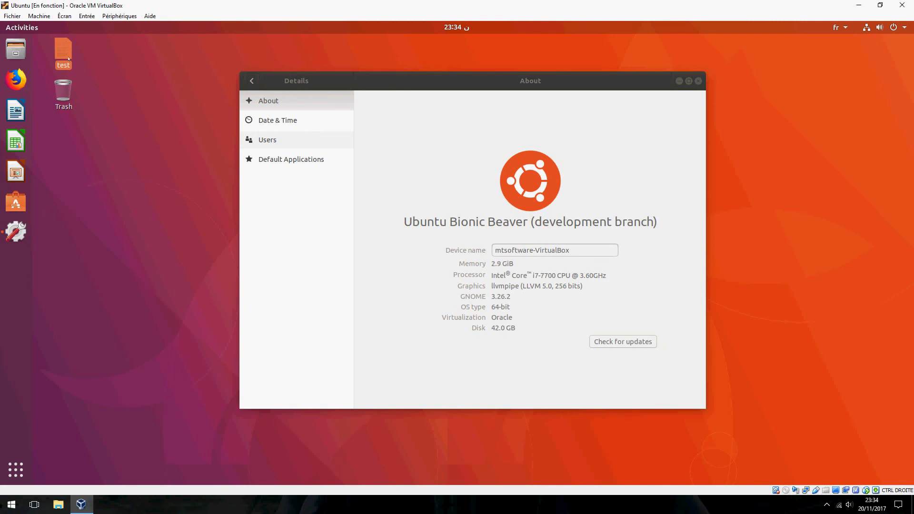
{"action": "left_click", "coordinate": [109, 92]}
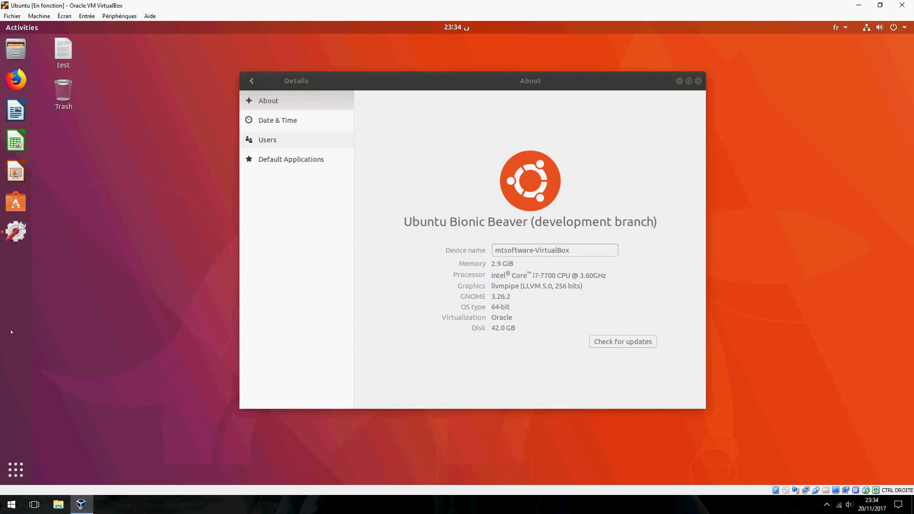
{"action": "left_click", "coordinate": [15, 470]}
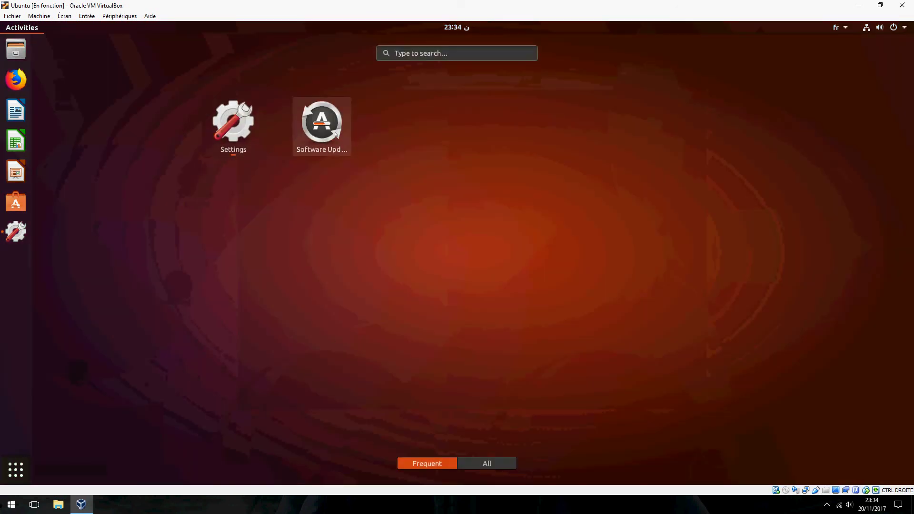
Launch Software Updater from the app grid and confirm the upgraded Bionic system is up to date
{"action": "left_click", "coordinate": [336, 134]}
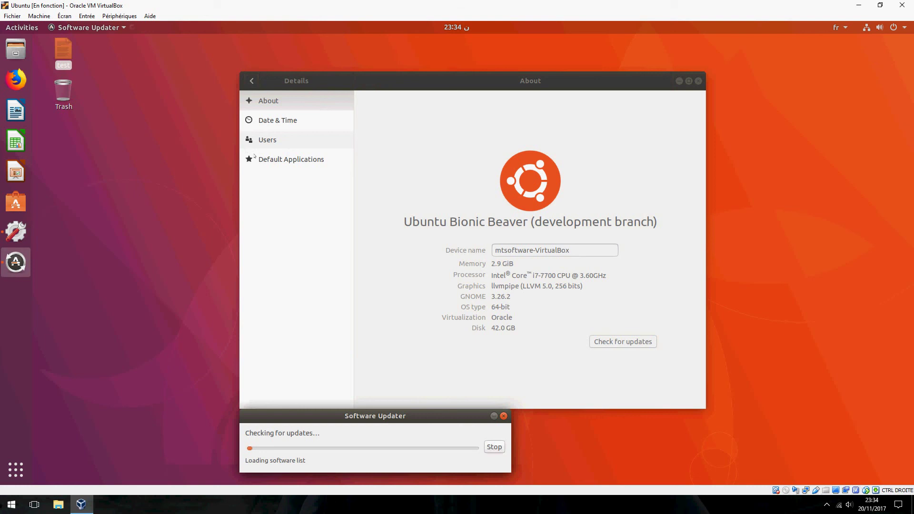
{"action": "left_click_drag", "start_coordinate": [168, 99], "coordinate": [19, 81]}
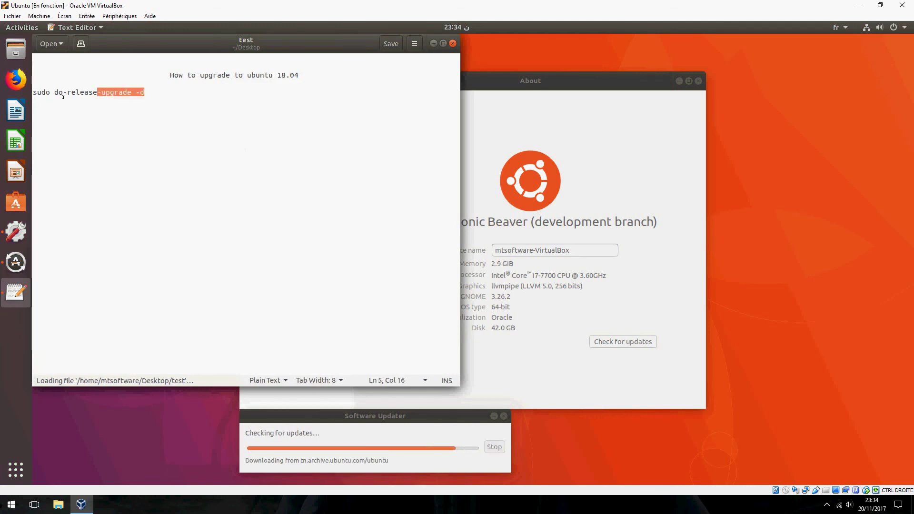
{"action": "left_click", "coordinate": [190, 131]}
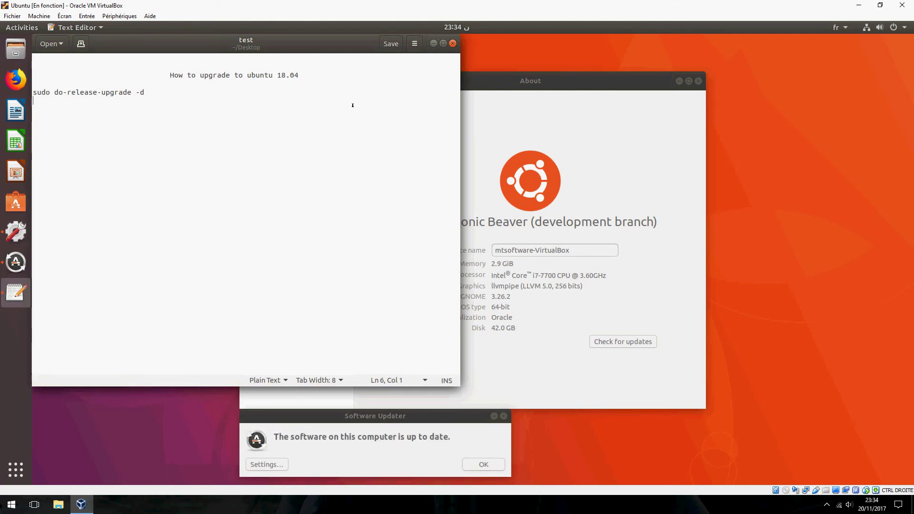
{"action": "left_click", "coordinate": [518, 128]}
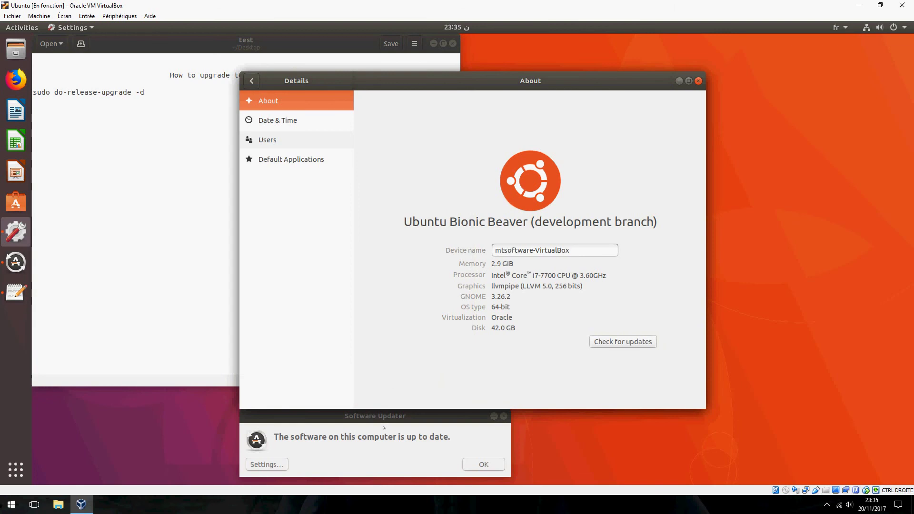
{"action": "left_click", "coordinate": [338, 451]}
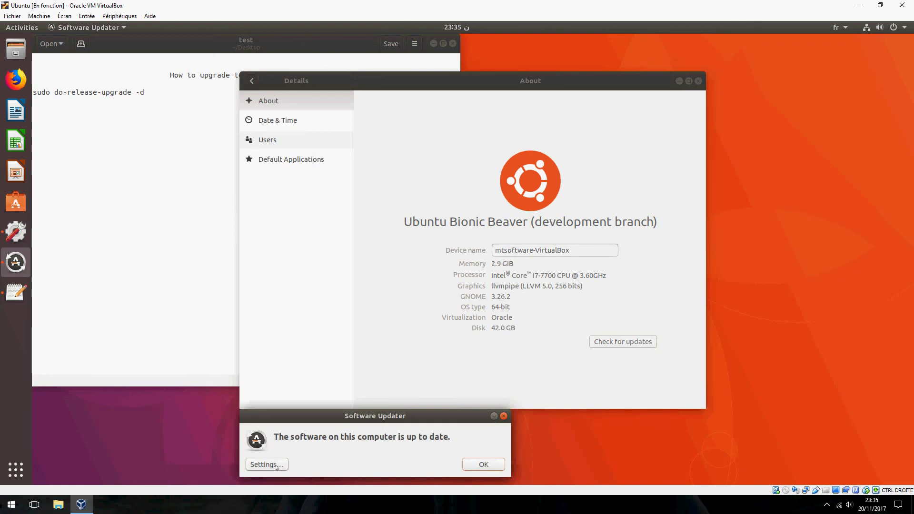
{"action": "left_click", "coordinate": [277, 467]}
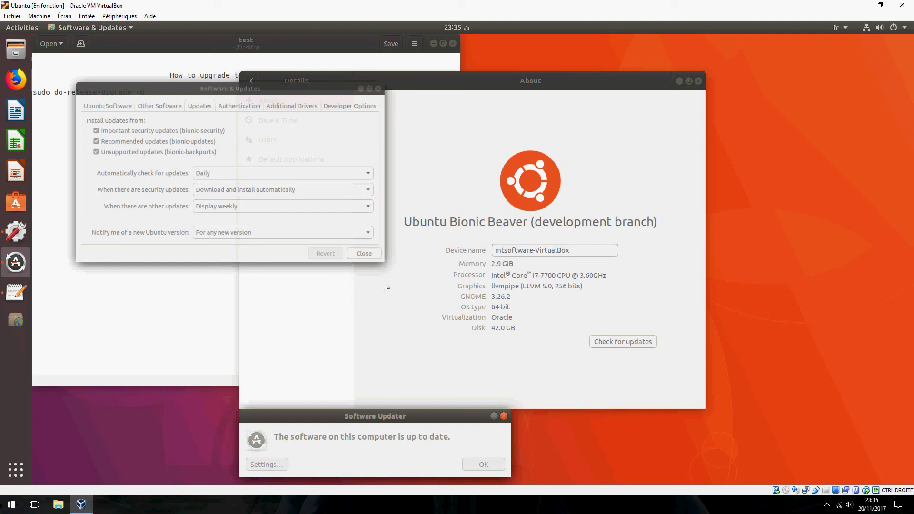
Review the Updates tab and keep 'Notify me of a new Ubuntu version' at 'For any new version'
{"action": "left_click", "coordinate": [155, 88]}
{"action": "left_click", "coordinate": [193, 89]}
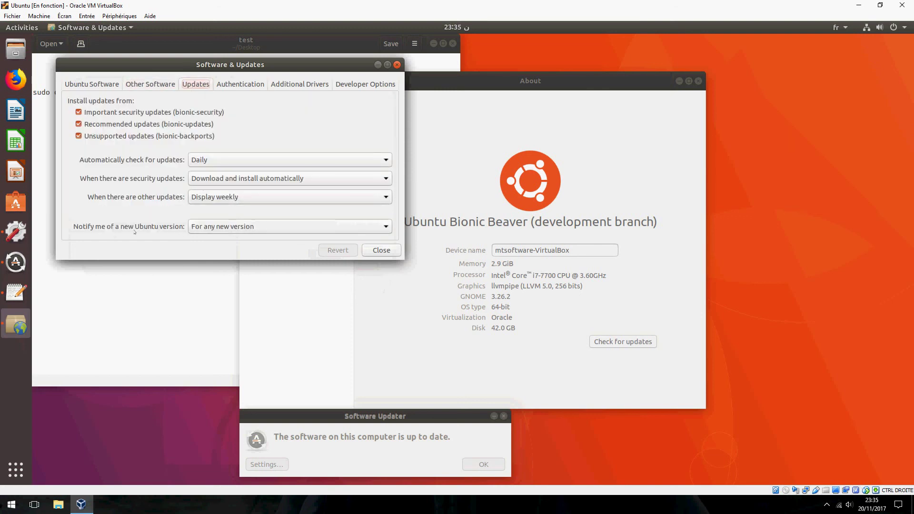
{"action": "left_click", "coordinate": [259, 229]}
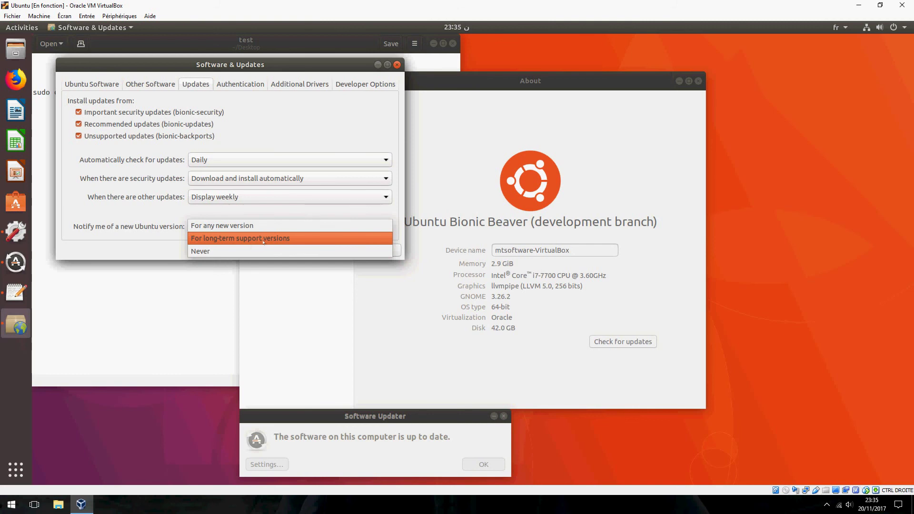
{"action": "left_click", "coordinate": [448, 168]}
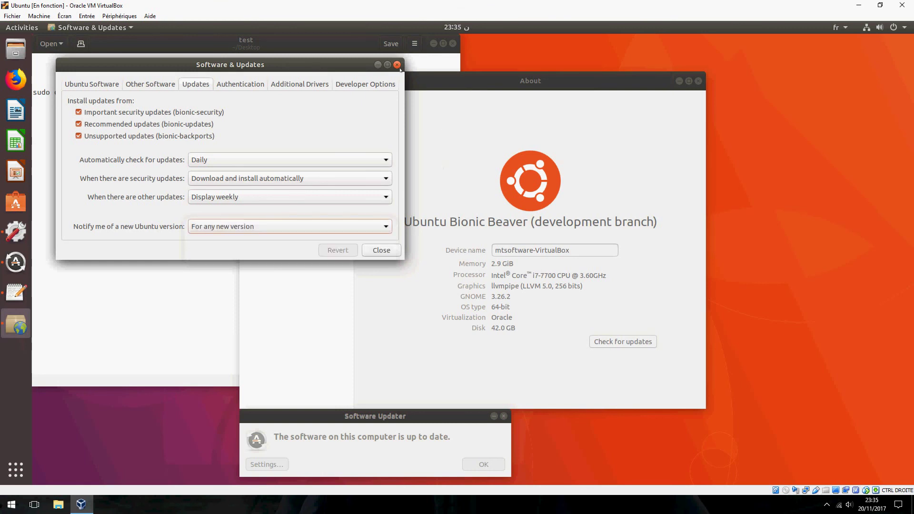
Close the update settings, About details and text-editor note, and dismiss the up-to-date message
{"action": "left_click", "coordinate": [398, 65]}
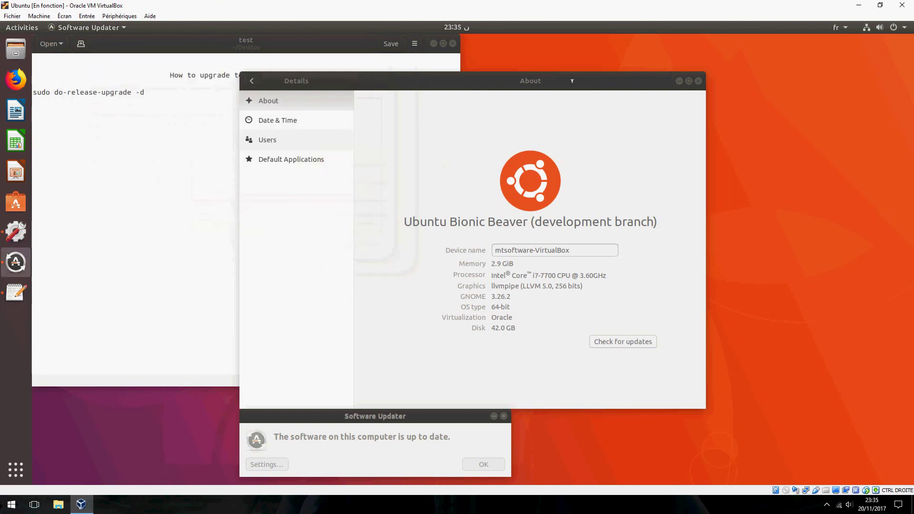
{"action": "left_click", "coordinate": [699, 81]}
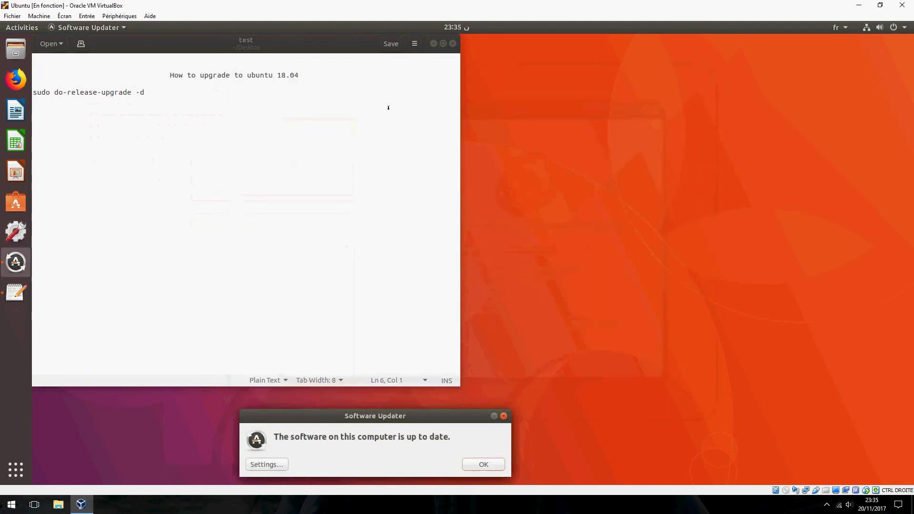
{"action": "left_click", "coordinate": [453, 44]}
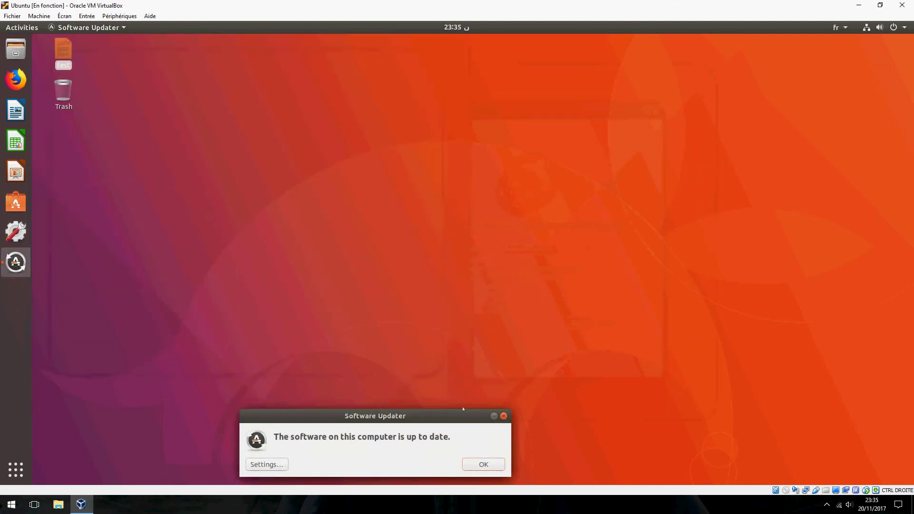
{"action": "left_click", "coordinate": [484, 464]}
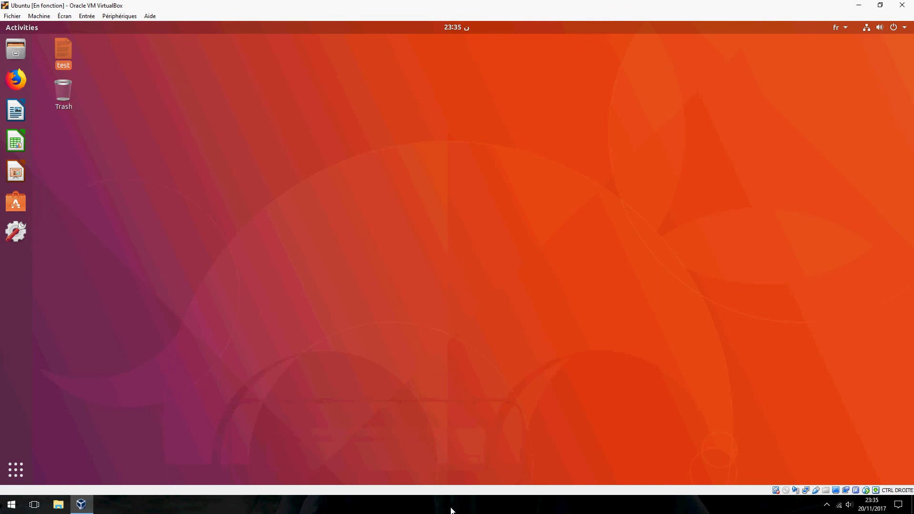